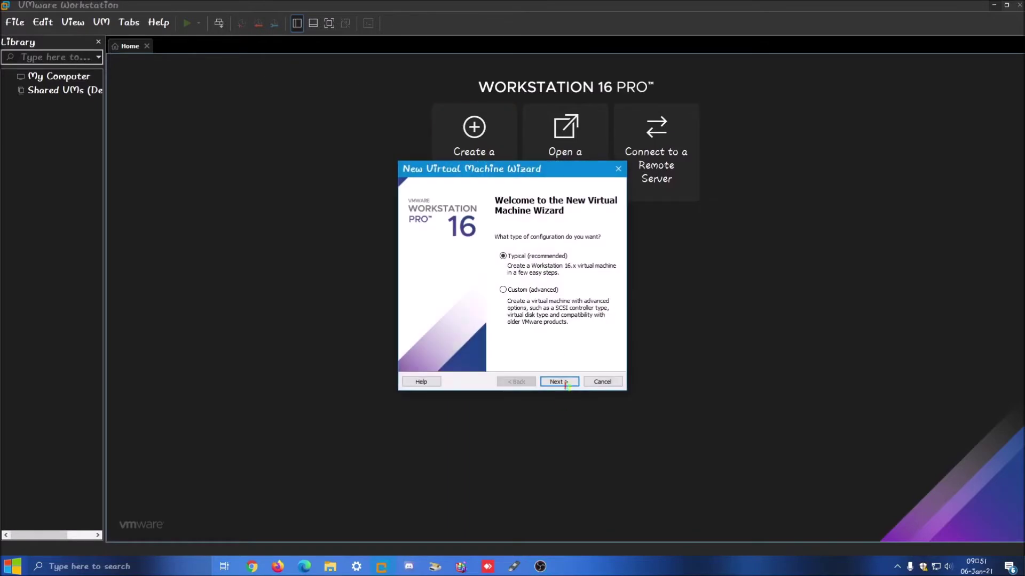
Go through the New Virtual Machine Wizard with the Typical configuration for a Windows 7 virtual machine
left_click(427, 307)
left_click(559, 383)
left_click(559, 382)
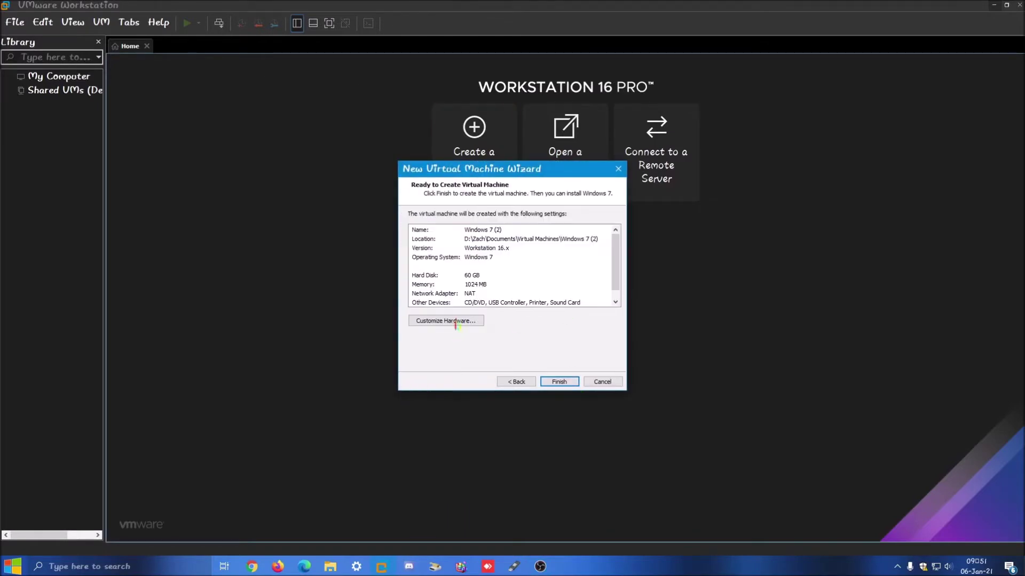
Customize the new machine's hardware with 4 GB of memory, finish creating it and dismiss the side channel mitigations hint permanently
left_click(448, 320)
left_click(360, 148)
left_click(349, 139)
left_click(619, 140)
left_click(603, 157)
left_click(361, 148)
left_click(356, 156)
left_click(645, 459)
left_click(601, 382)
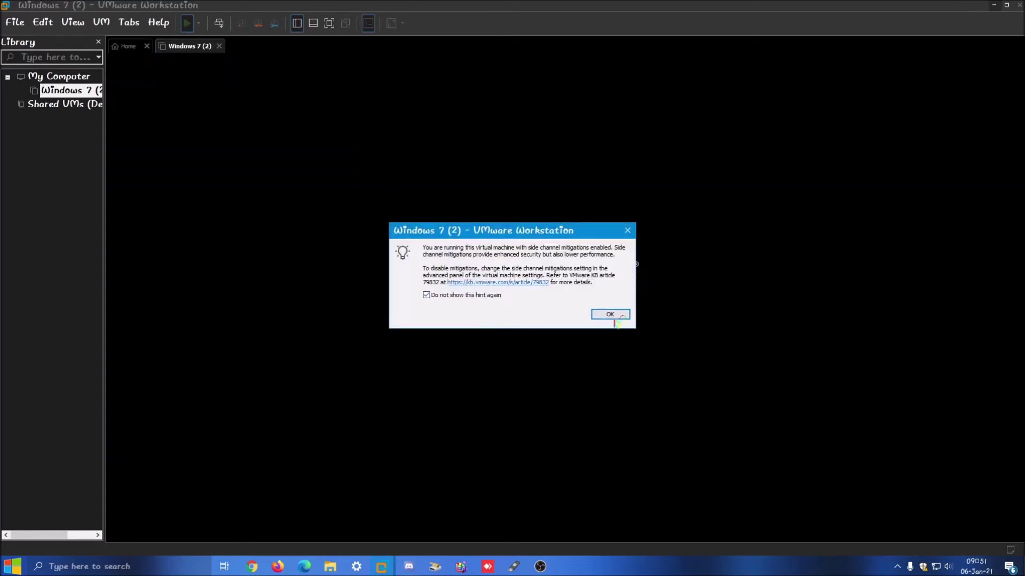
left_click(610, 316)
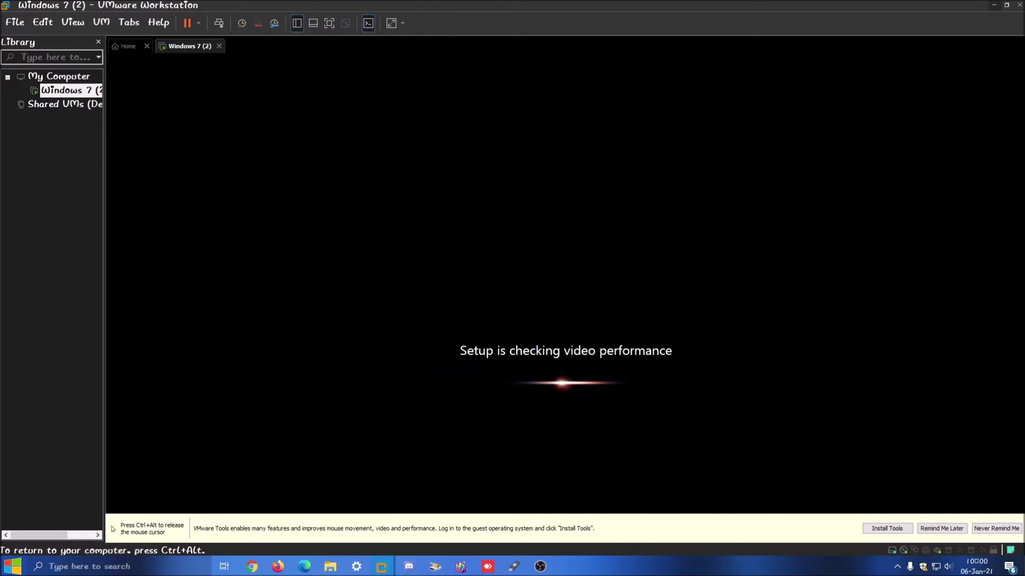
Enter the account's user name in Windows 7 setup and proceed through the following setup pages
left_click(583, 287)
type("Test")
left_click(700, 402)
left_click(693, 403)
key("Return")
key("Return")
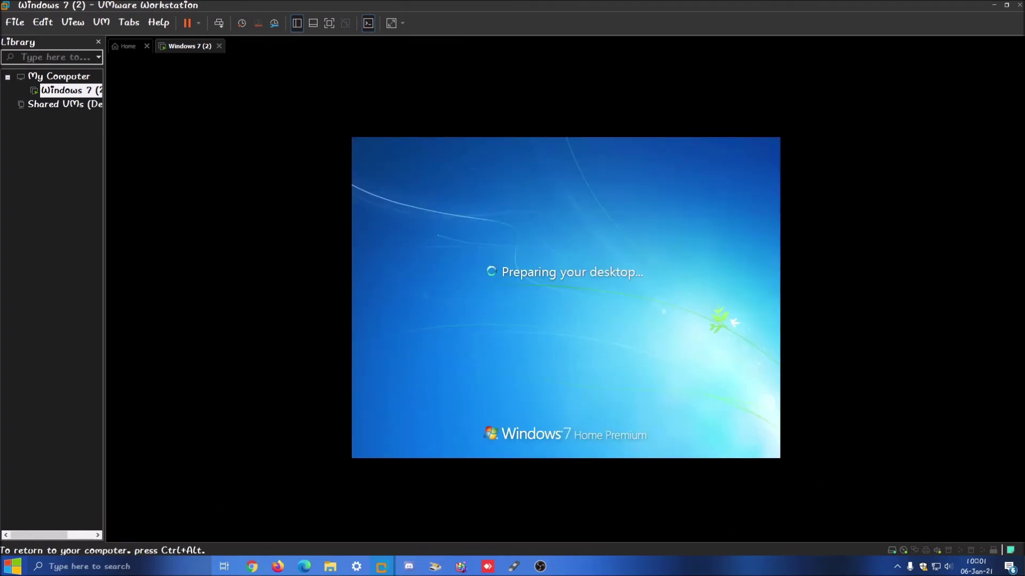
Open the guest's Computer folder and access the virtual machine's removable device options for the service pack disc
left_click(432, 449)
left_click(388, 319)
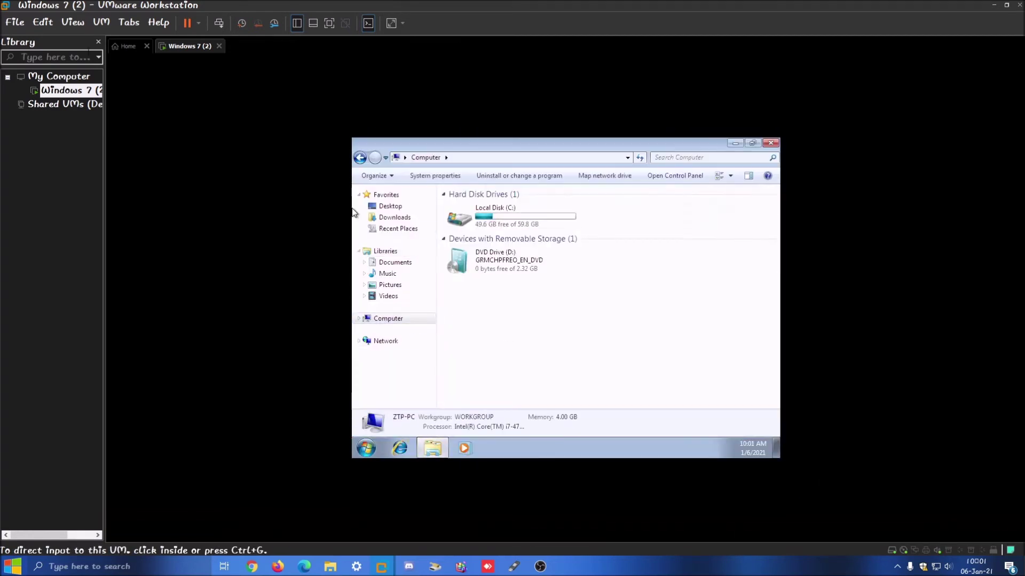
left_click(102, 22)
mouse_move(151, 52)
left_click(555, 52)
Open the DVD drive and copy the windows6.1 service pack installer to the guest's desktop
left_click(503, 264)
double_click(503, 265)
left_click_drag(492, 221, 390, 206)
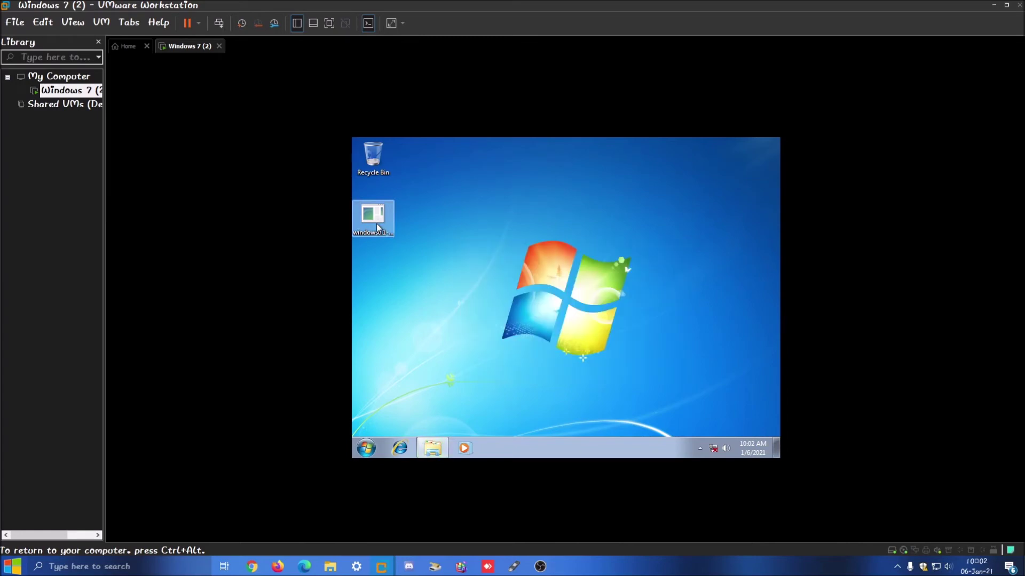
Move the windows6.1 installer to the desktop's upper-right corner and start the Windows Service Pack installation
left_click_drag(376, 223, 749, 174)
double_click(748, 174)
left_click(704, 384)
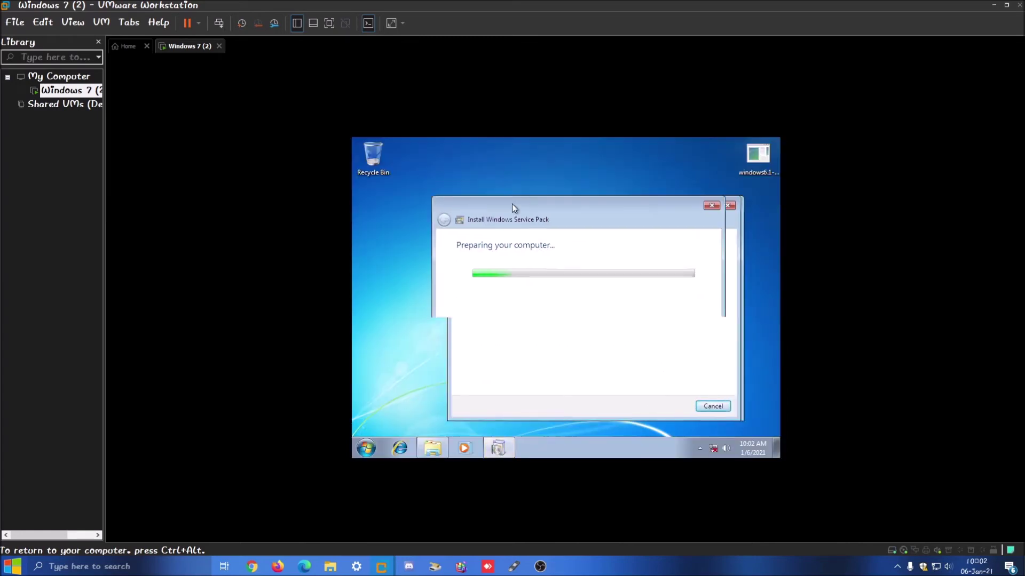
key("super")
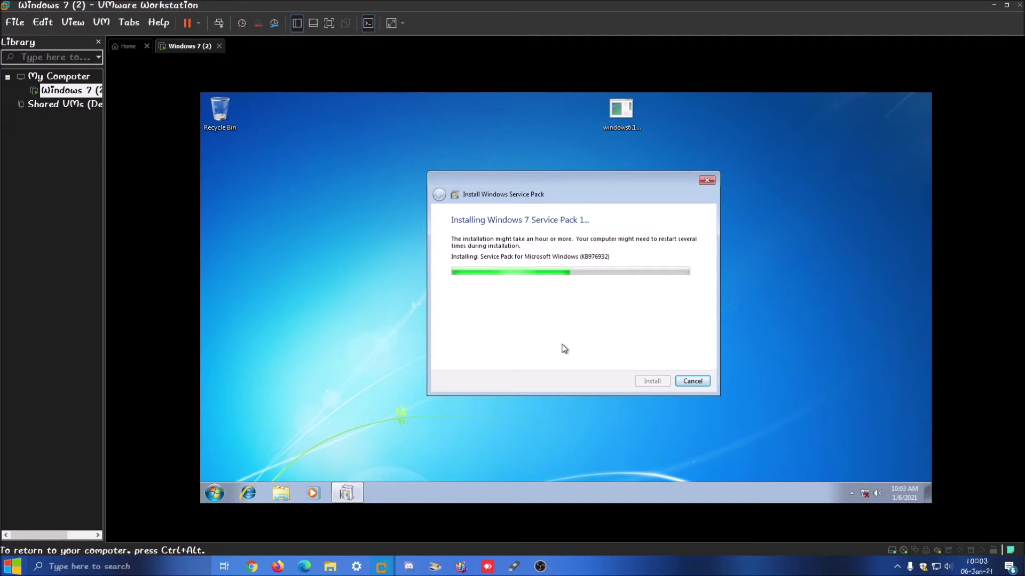
key("super")
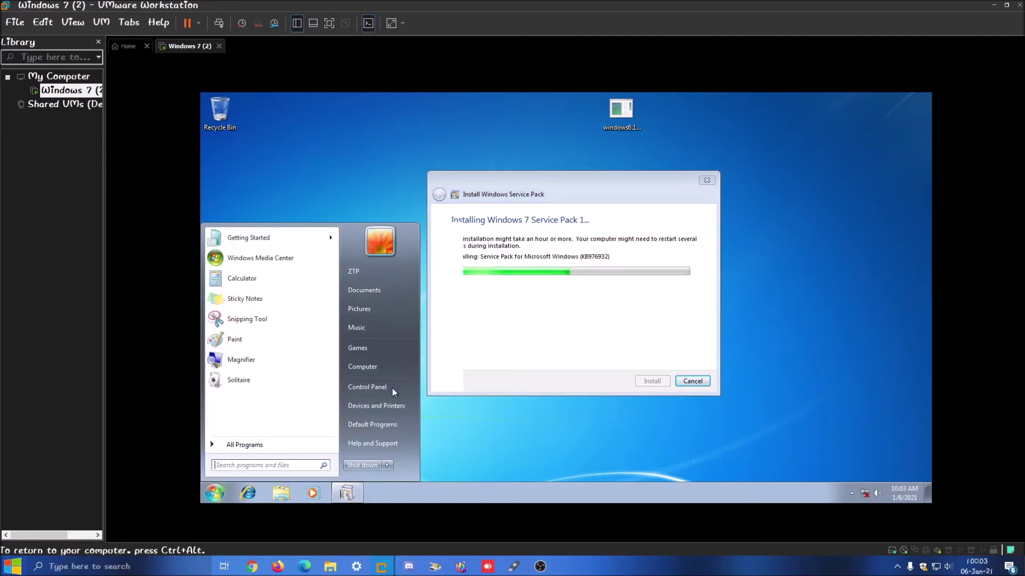
key("super")
Examine the Computer's system properties for the Windows edition, hardware and activation details, then close them and minimize Explorer
left_click(282, 493)
right_click(395, 317)
left_click(427, 439)
double_click(460, 101)
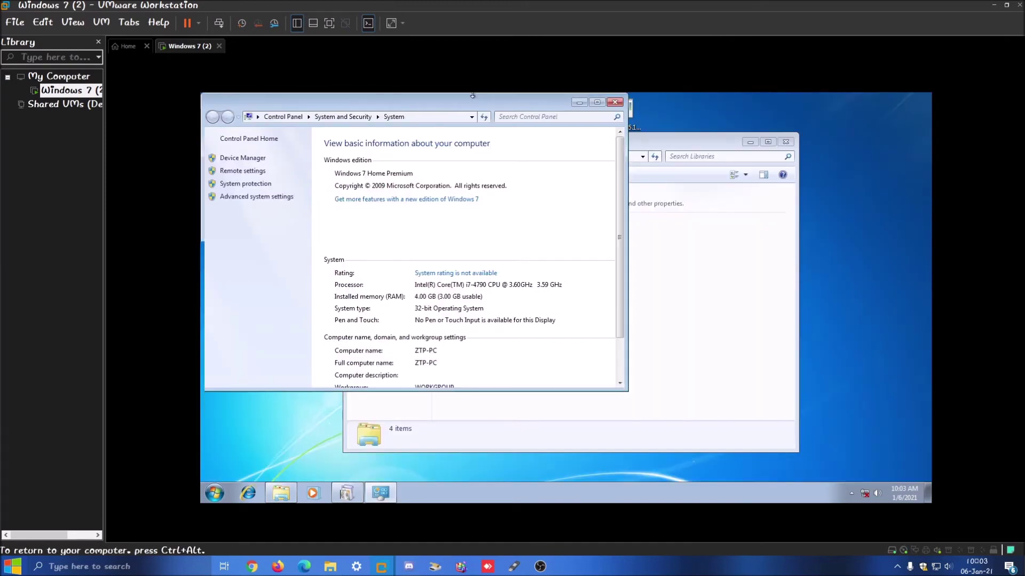
left_click_drag(460, 107, 627, 162)
scroll(645, 262, "down", 1)
scroll(614, 267, "up", 1)
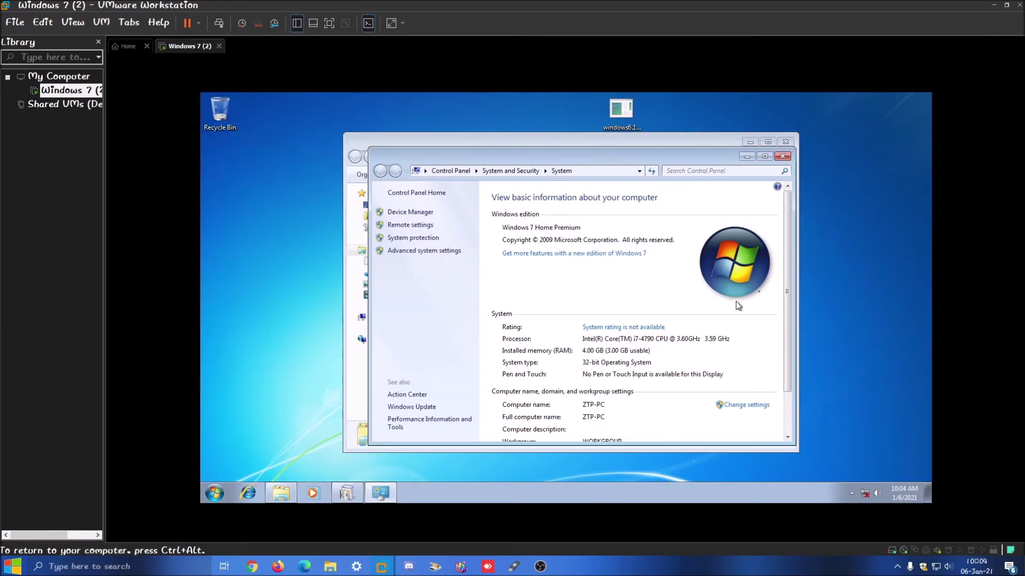
scroll(550, 278, "down", 1)
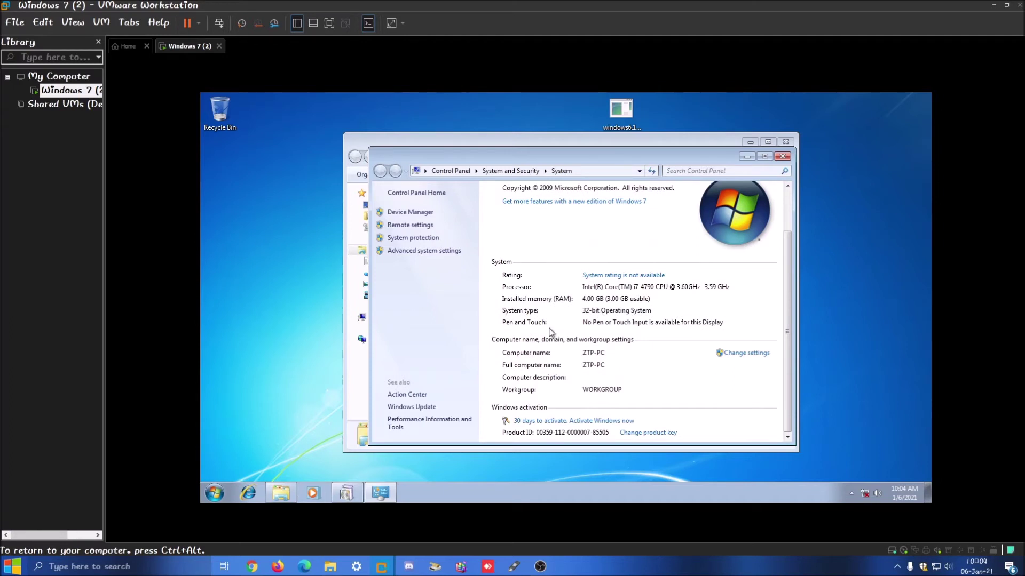
left_click(782, 156)
left_click(750, 142)
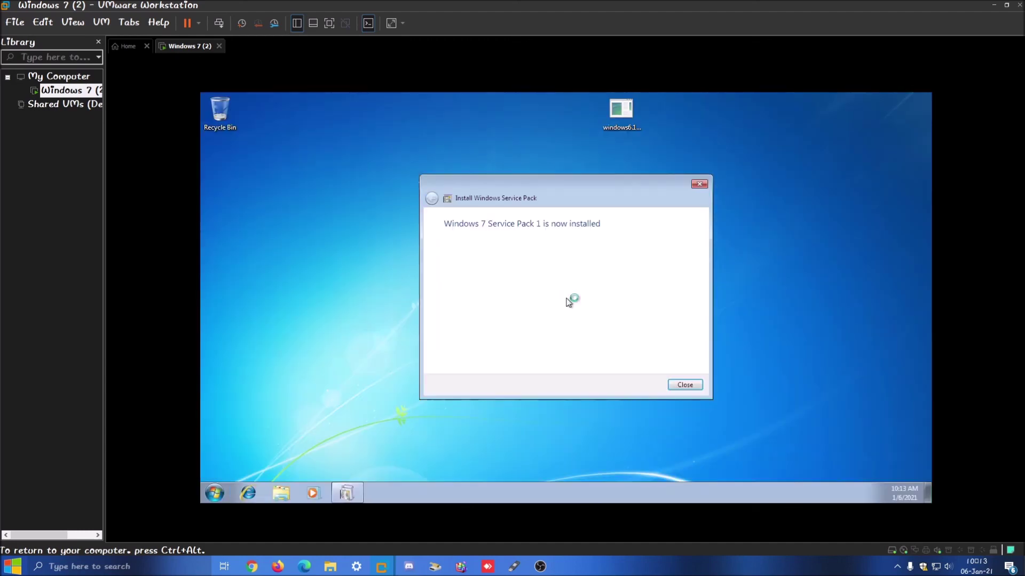
Close the Install Windows Service Pack window in the Windows 7 guest
left_click(684, 386)
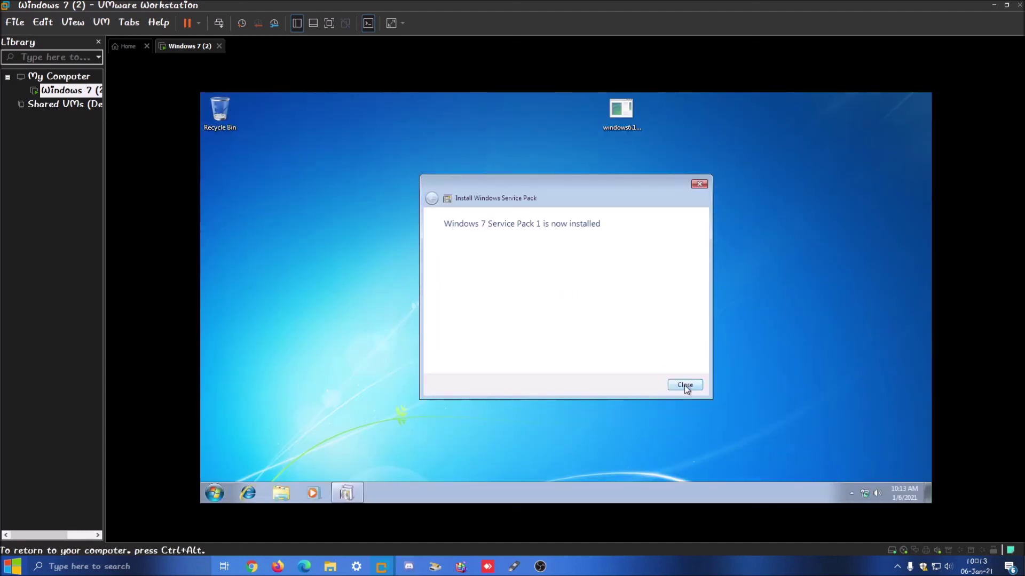
key("super")
key("super")
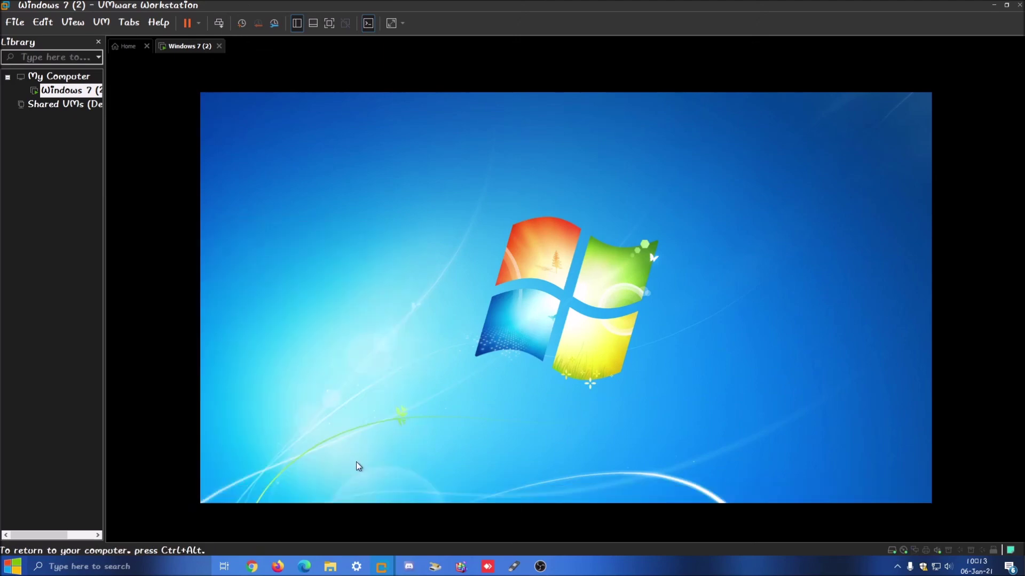